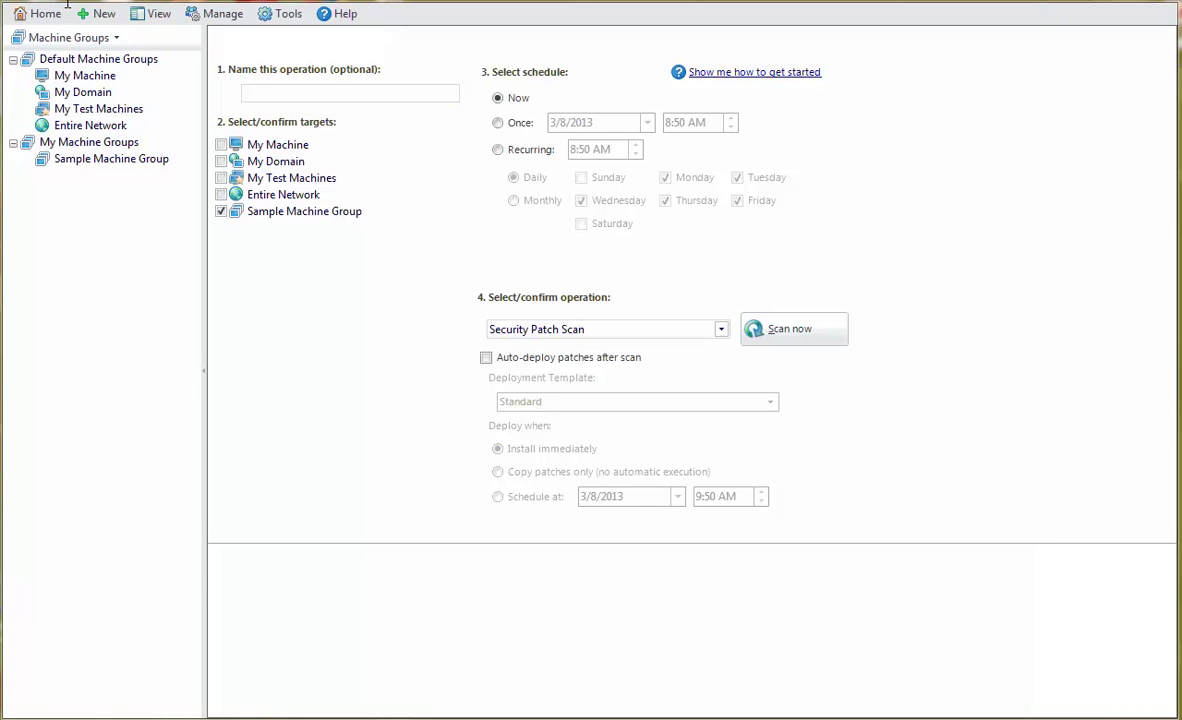
Name the operation "Sample Patch Scan" and run a Security Patch Scan on the Sample Machine Group immediately.
{"action": "left_click", "coordinate": [262, 93]}
{"action": "type", "text": "Sample Patch Scan"}
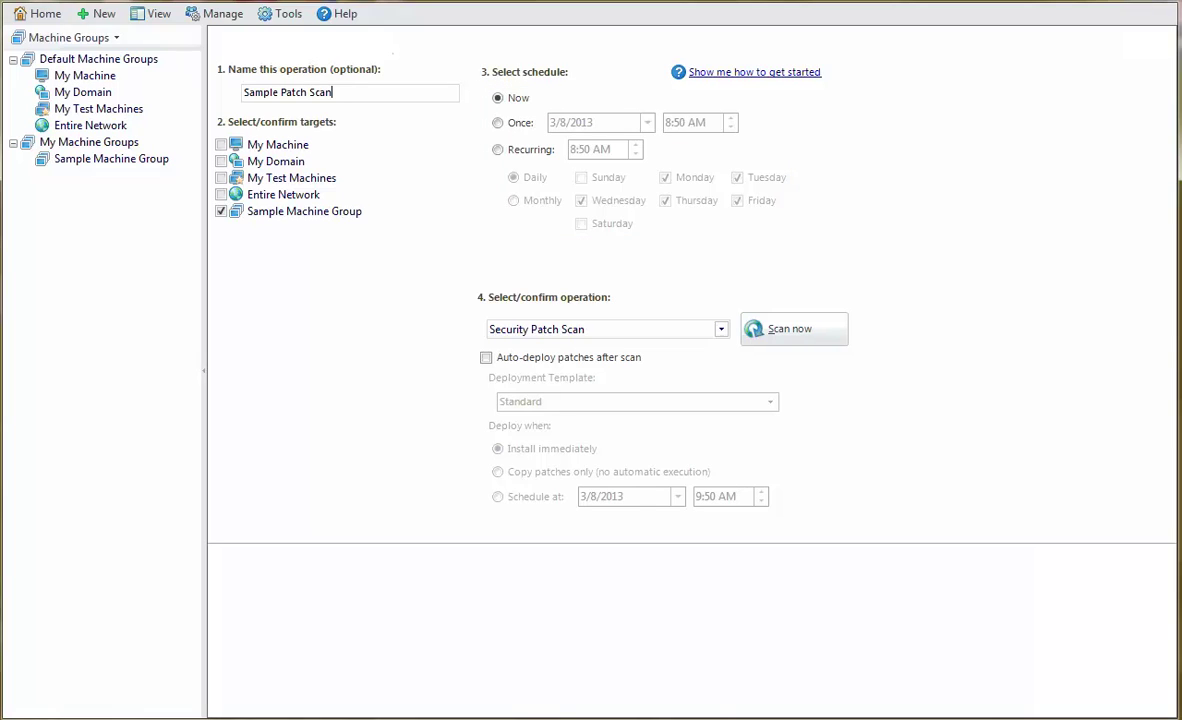
{"action": "left_click", "coordinate": [721, 331]}
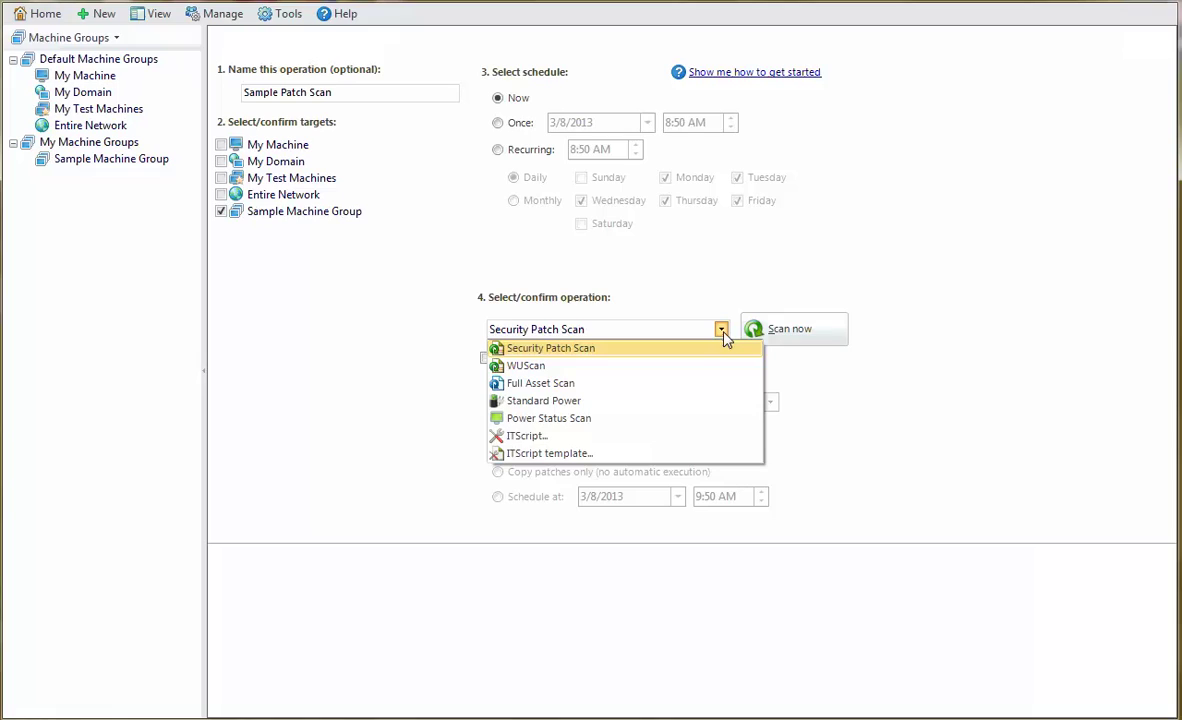
{"action": "left_click", "coordinate": [721, 331]}
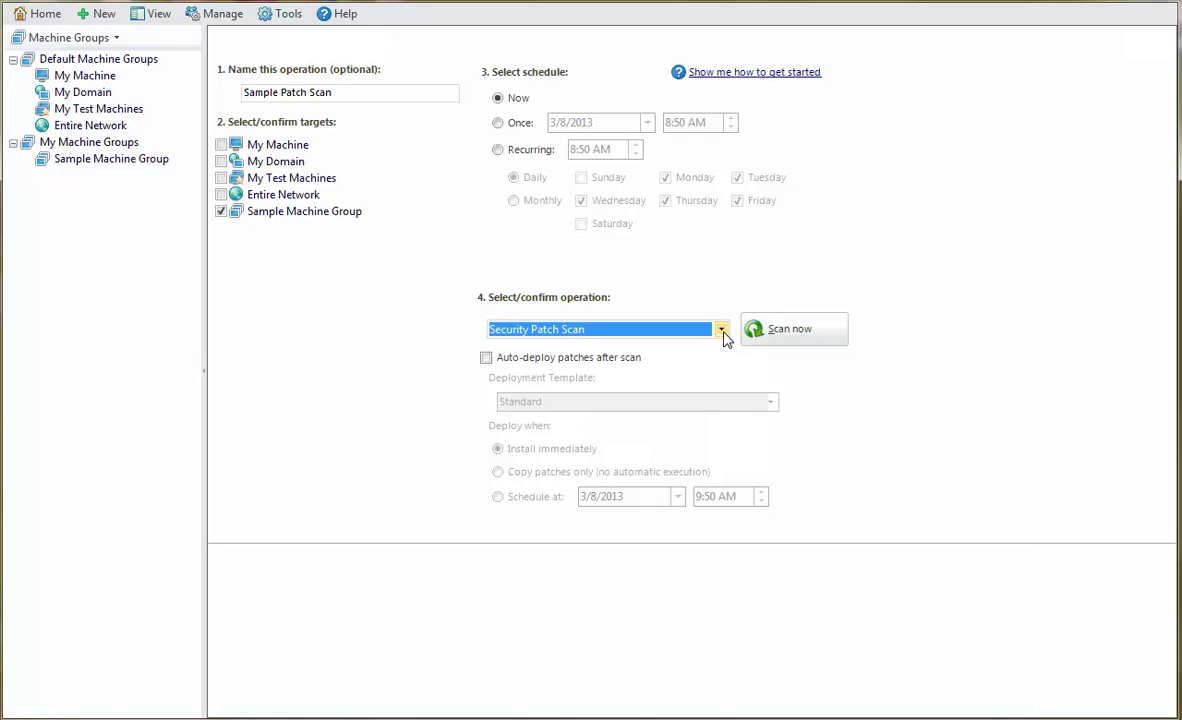
{"action": "left_click", "coordinate": [783, 338]}
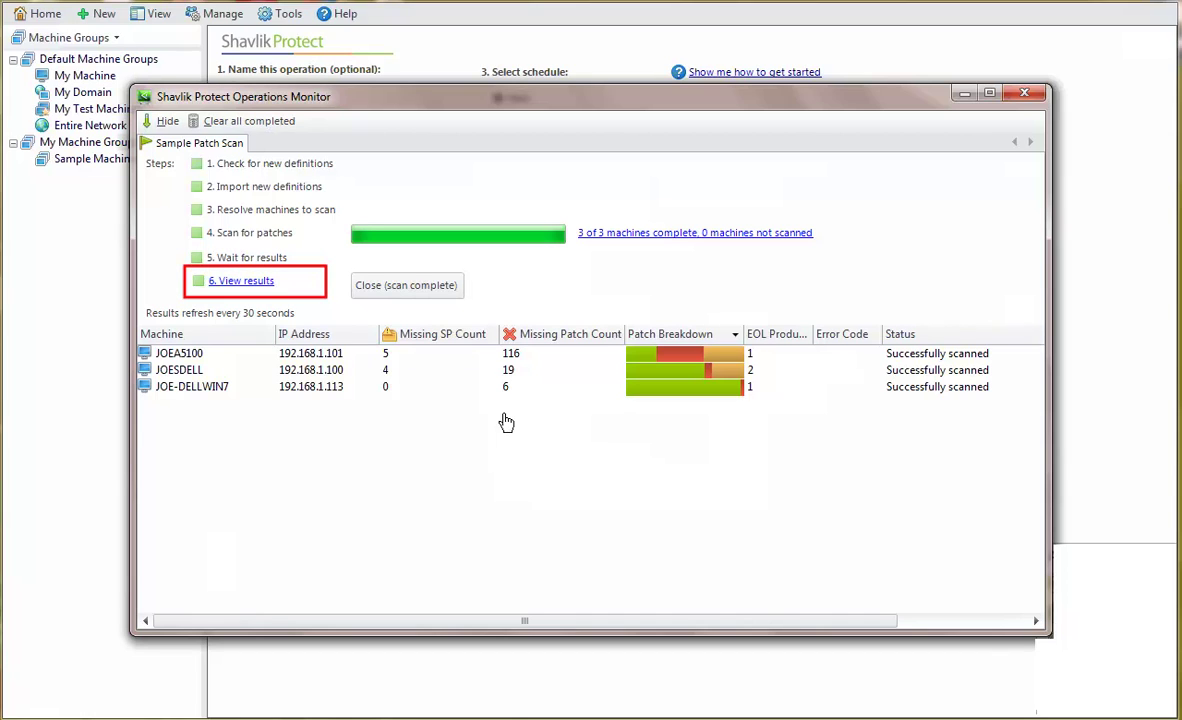
View the patch scan results, examining missing patches on JOEA5100 and JOE-DELLWIN7 and the patch information for bulletin MS11-037.
{"action": "left_click", "coordinate": [262, 282]}
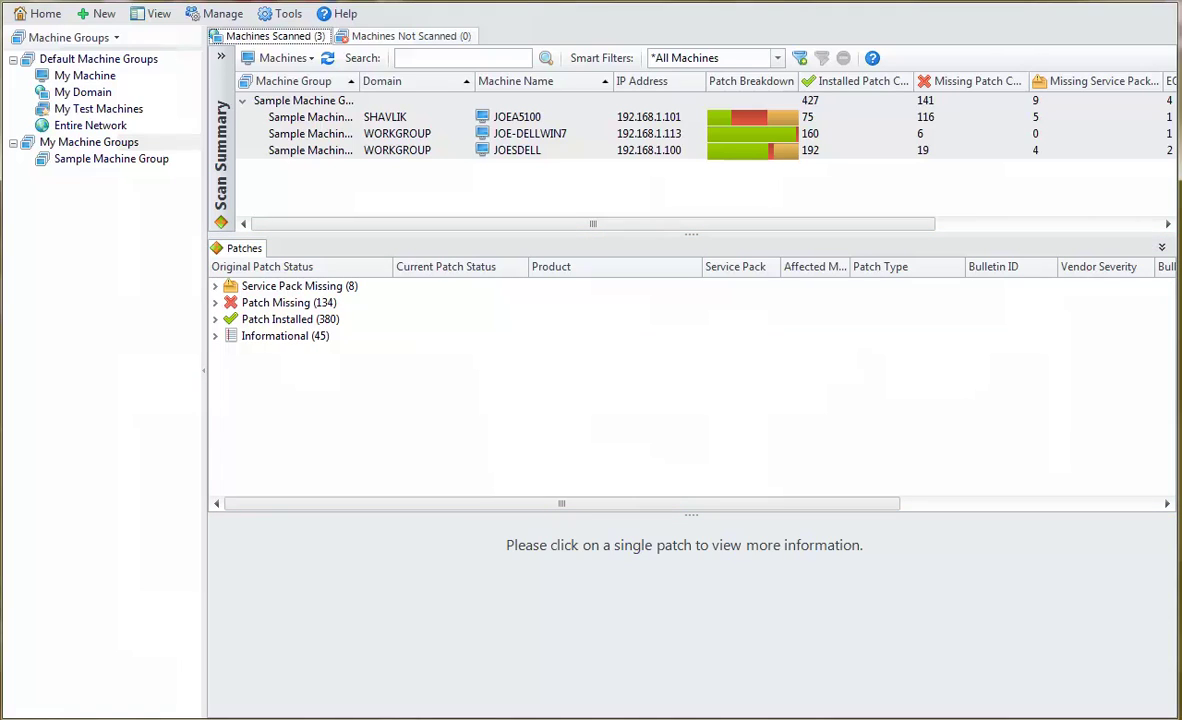
{"action": "left_click", "coordinate": [509, 119]}
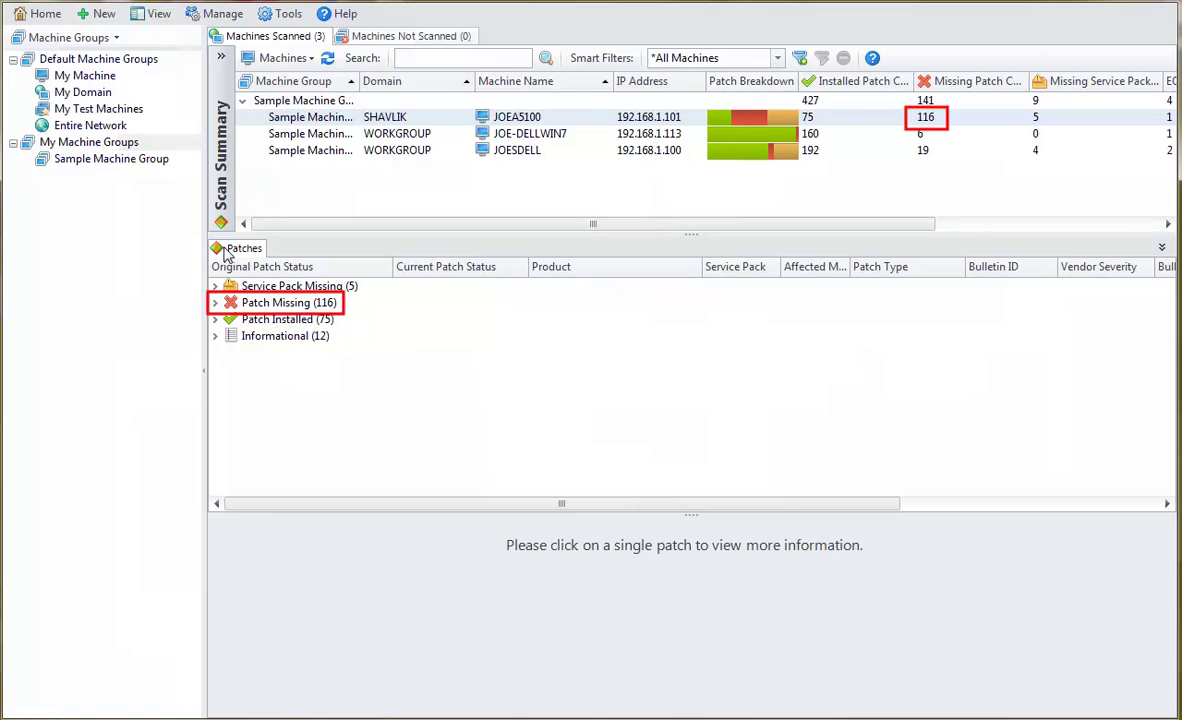
{"action": "left_click", "coordinate": [216, 304]}
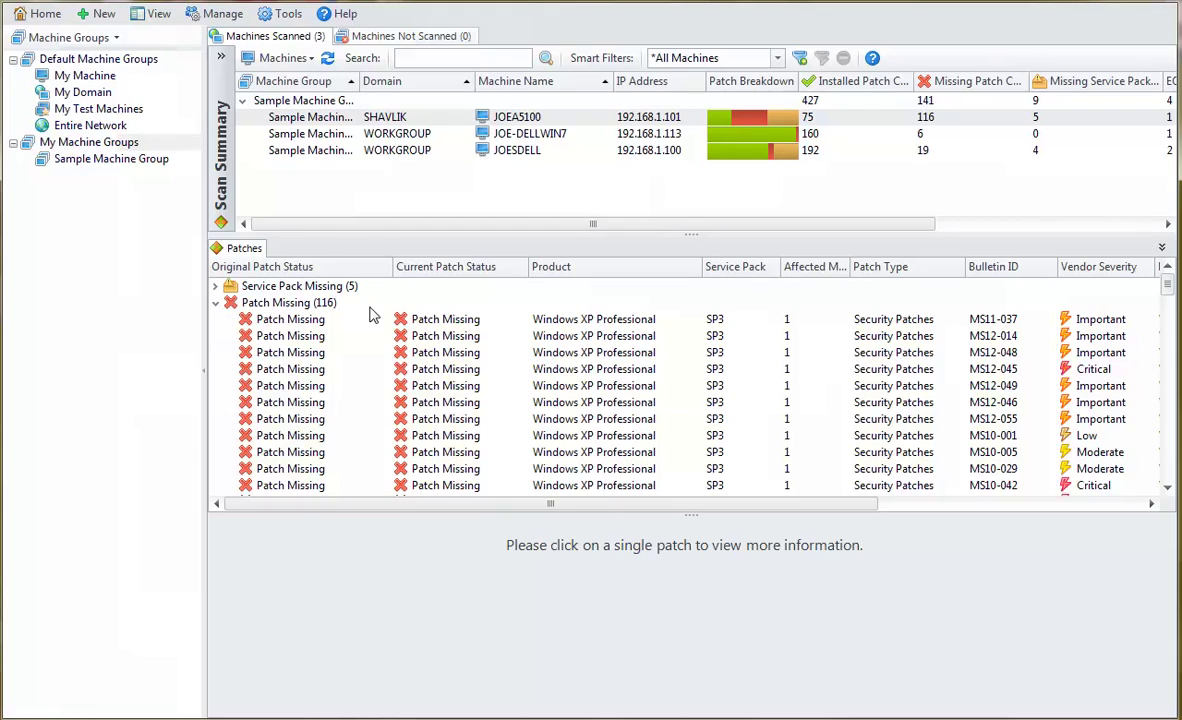
{"action": "left_click", "coordinate": [420, 320]}
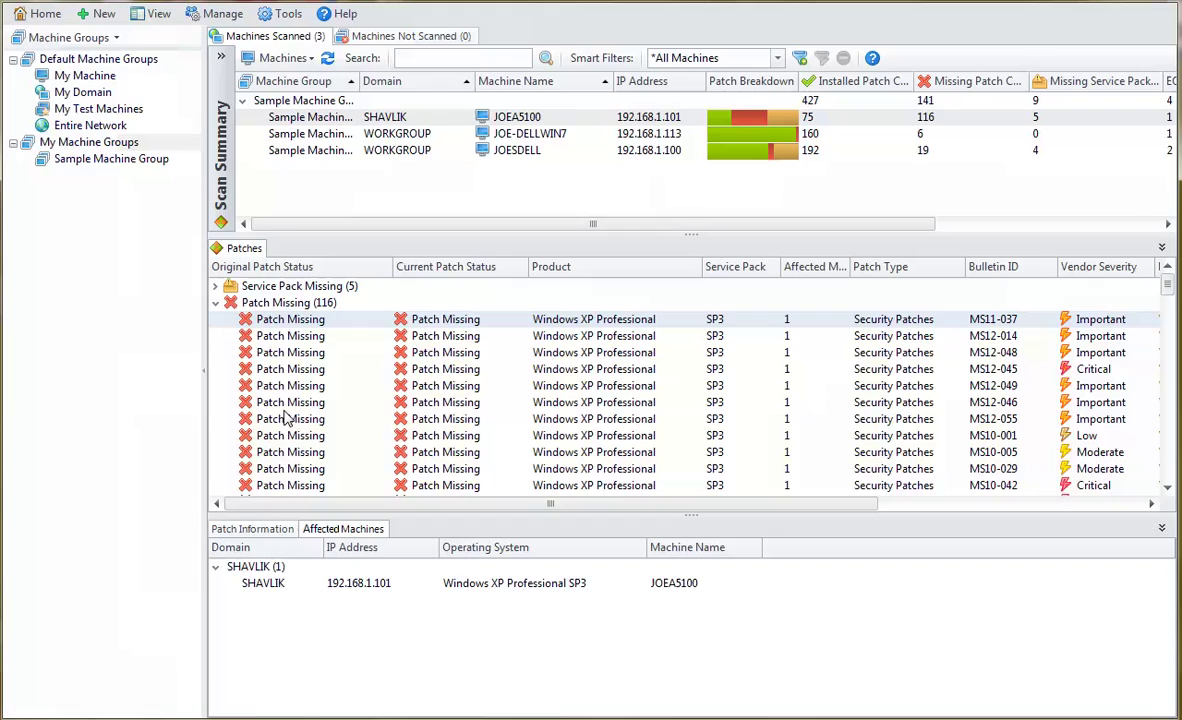
{"action": "left_click", "coordinate": [262, 530]}
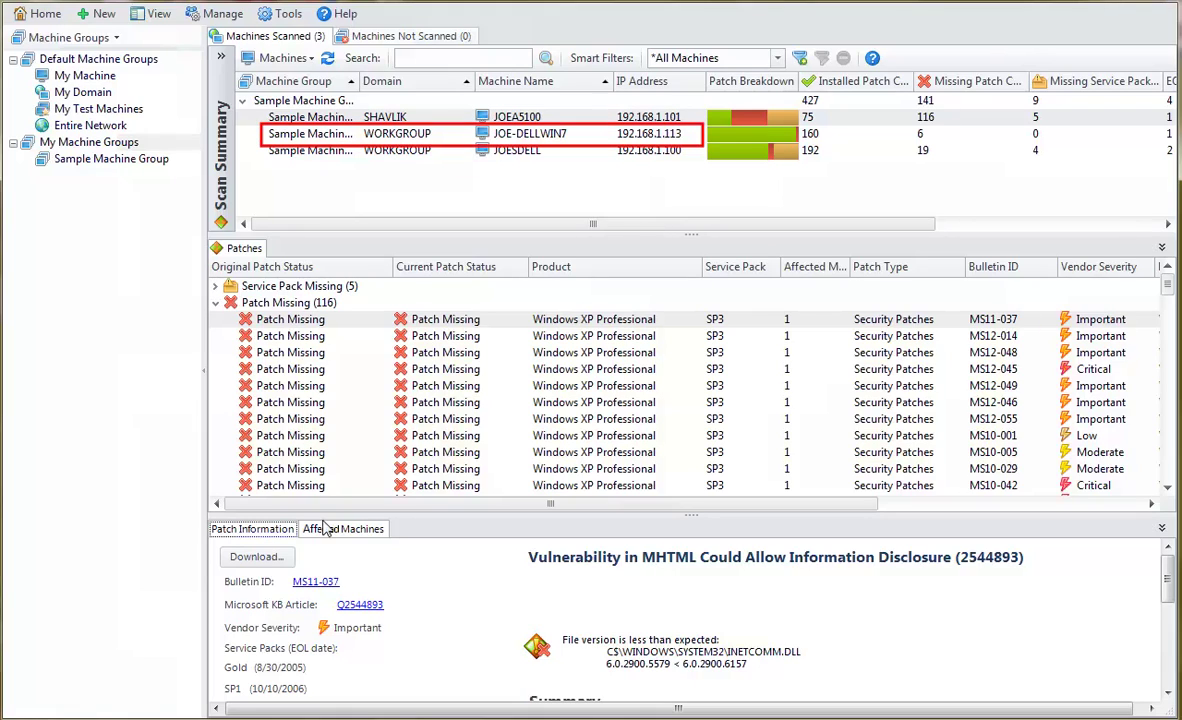
{"action": "left_click", "coordinate": [536, 141]}
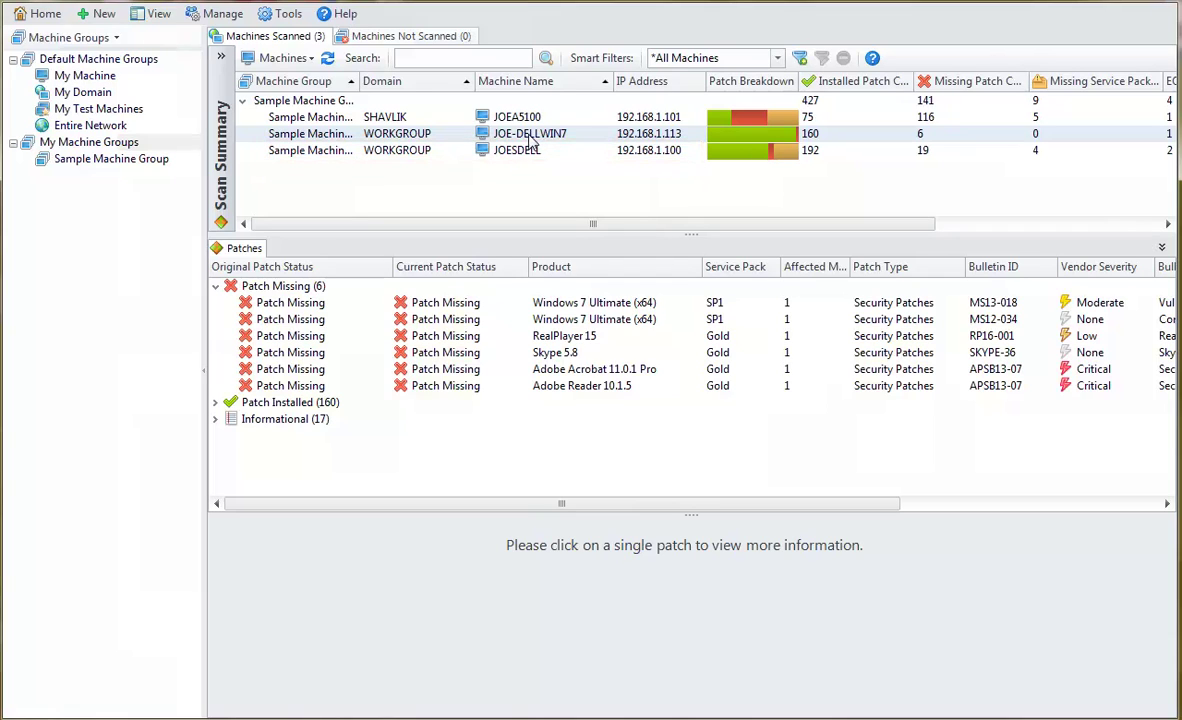
Deploy the missing Internet Explorer 8 patch MS13-010 to JOESDELL, scheduling the installation for 3/10/2013.
{"action": "left_click", "coordinate": [520, 152]}
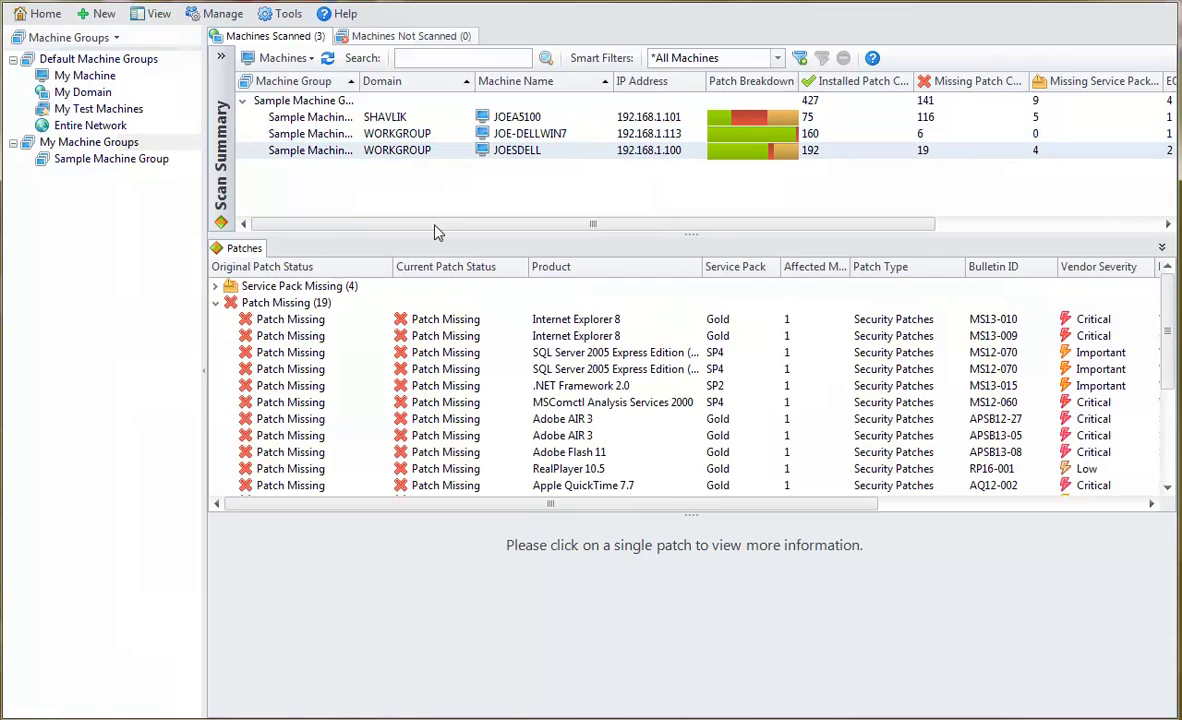
{"action": "left_click", "coordinate": [422, 320]}
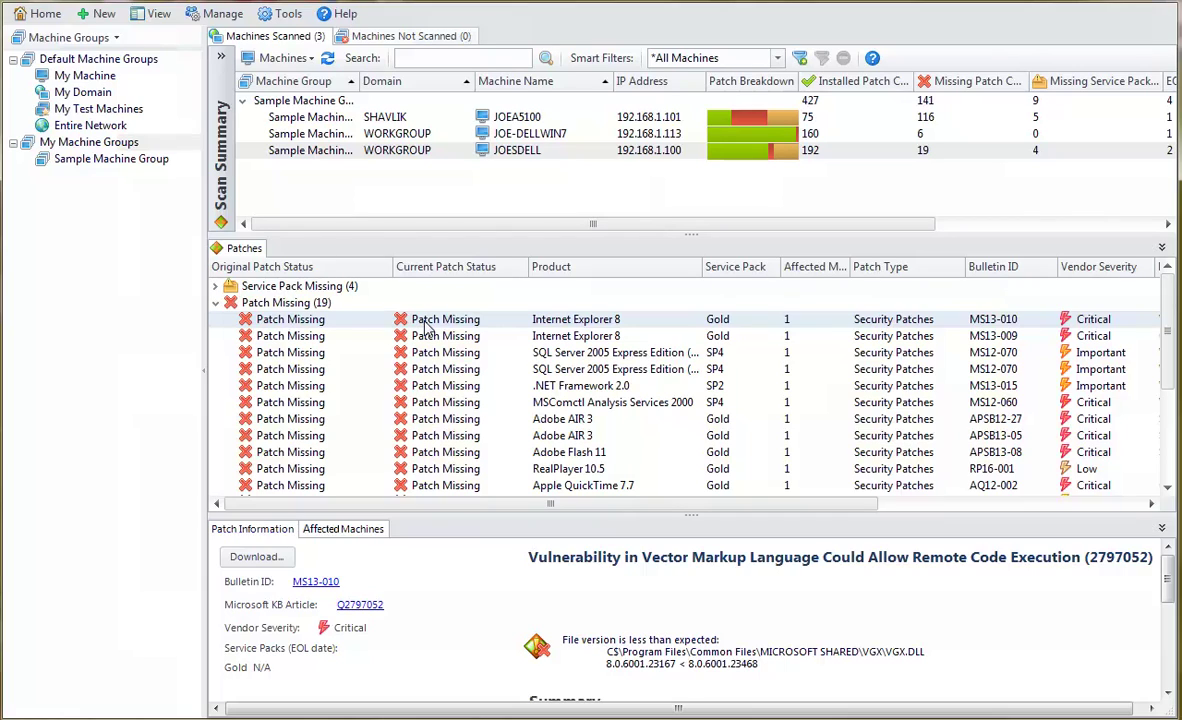
{"action": "right_click", "coordinate": [424, 329]}
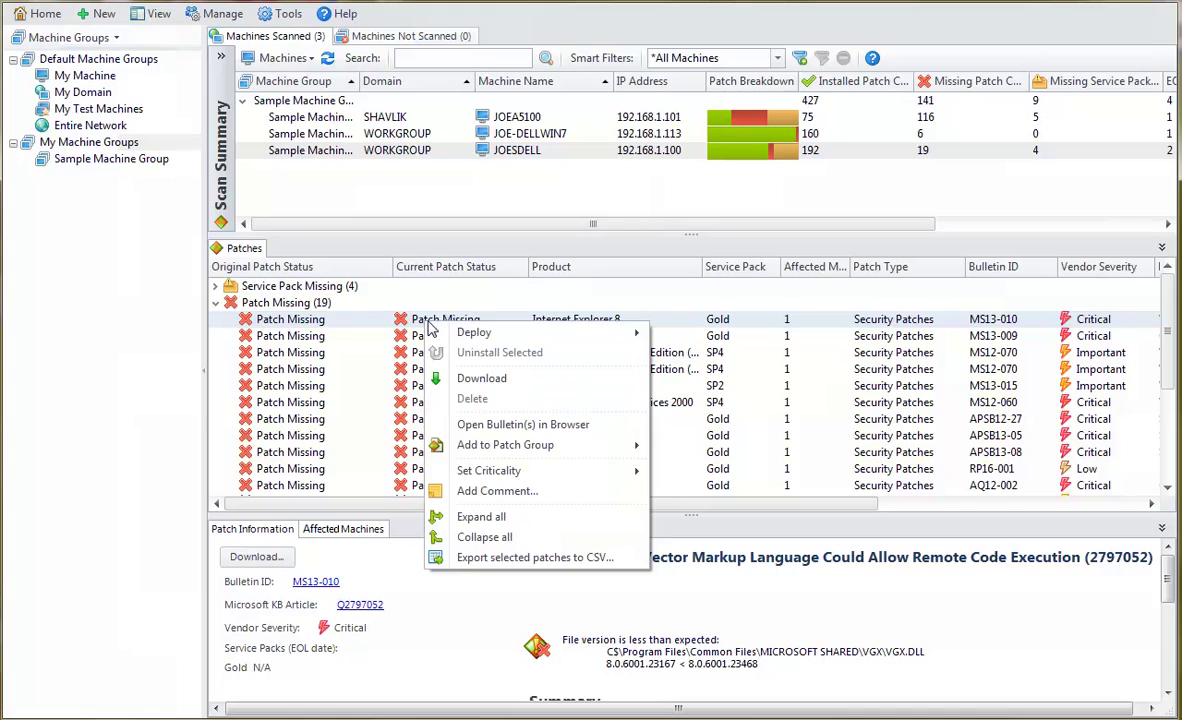
{"action": "mouse_move", "coordinate": [470, 334]}
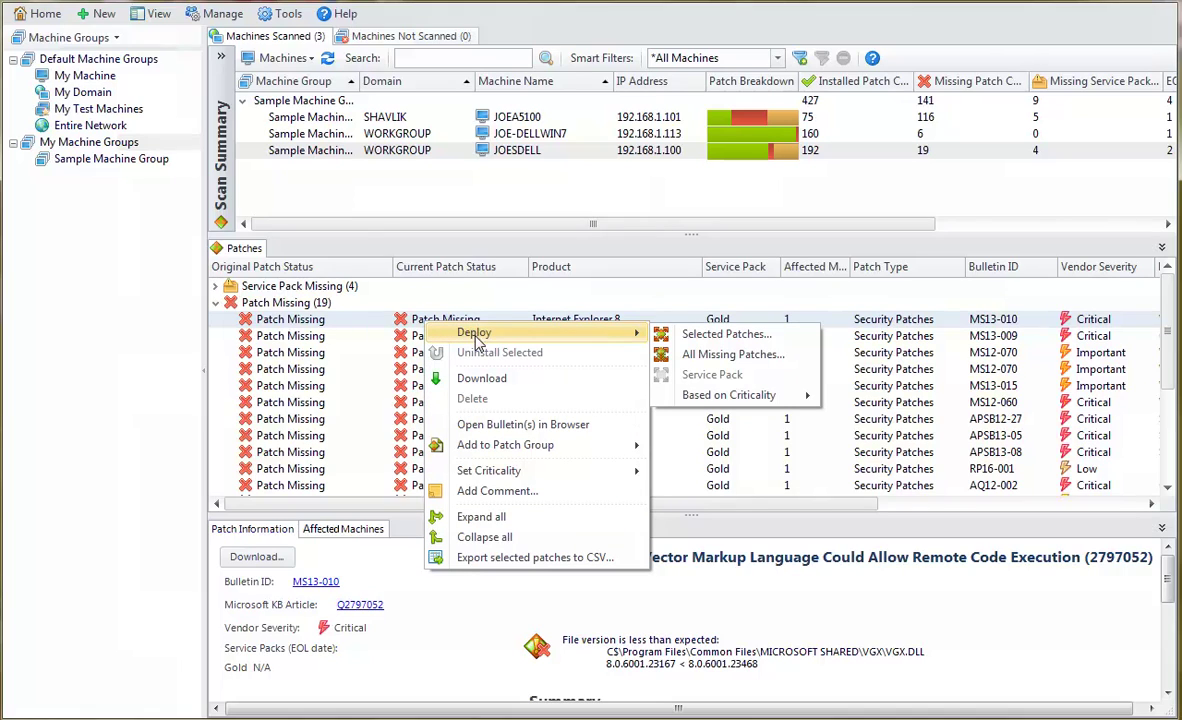
{"action": "left_click", "coordinate": [697, 337]}
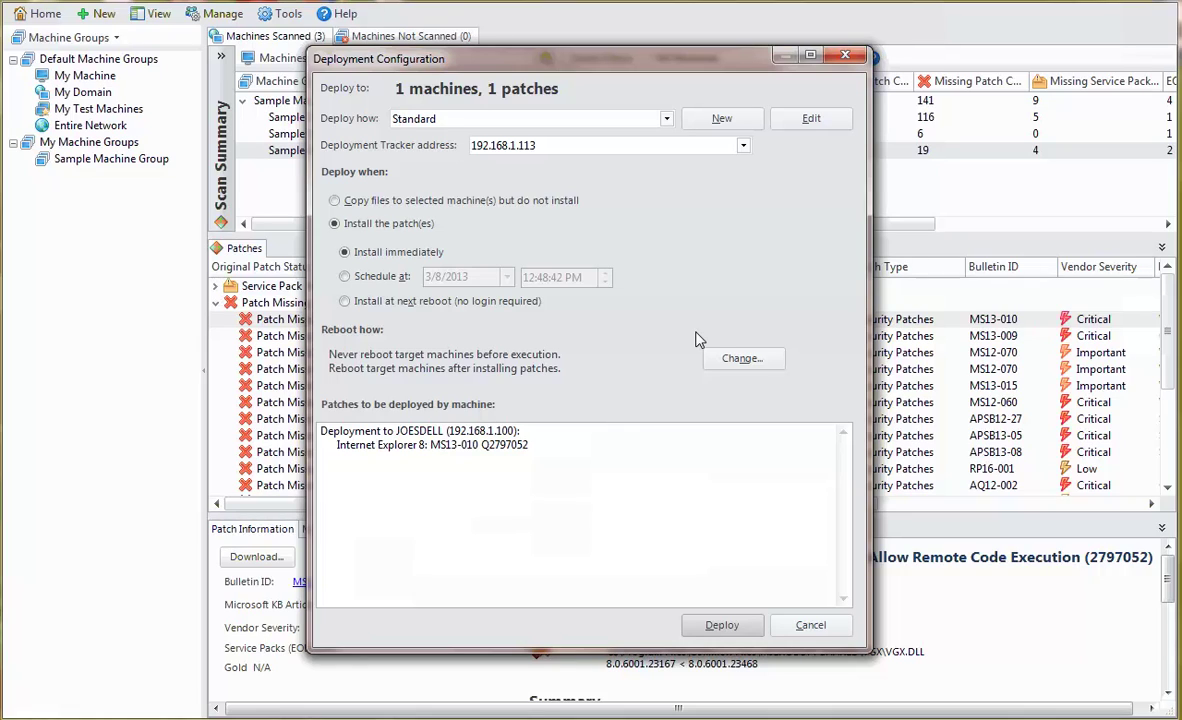
{"action": "left_click", "coordinate": [346, 277]}
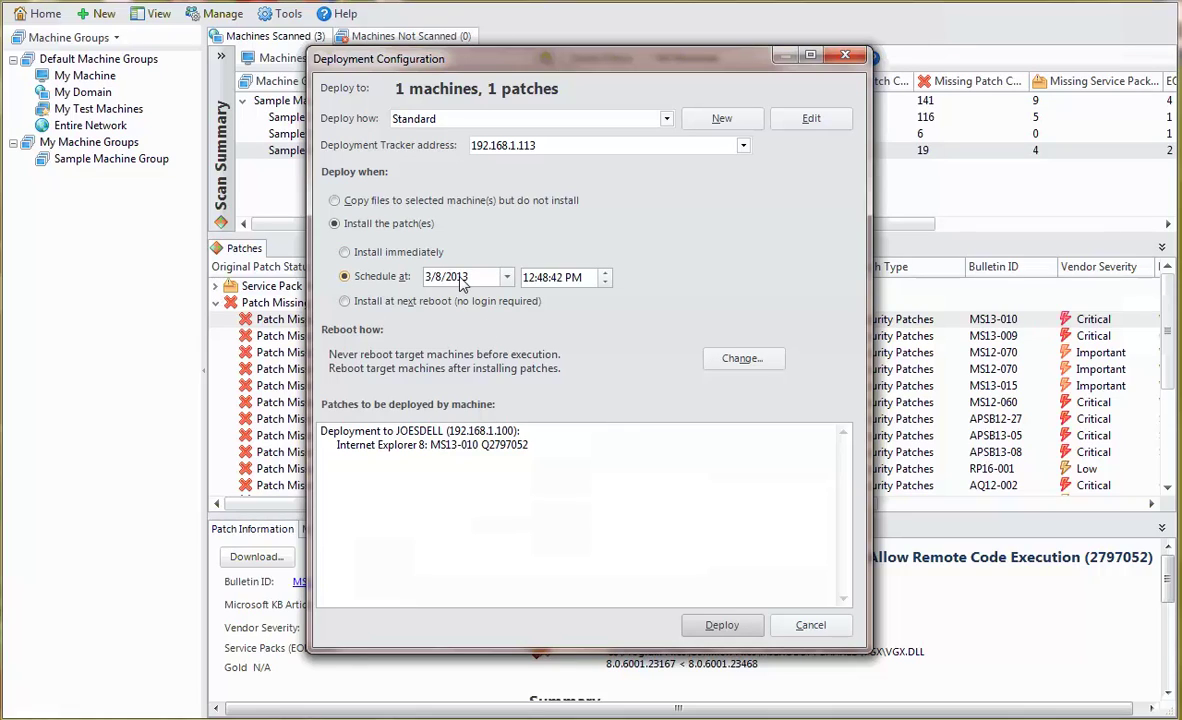
{"action": "left_click", "coordinate": [461, 279]}
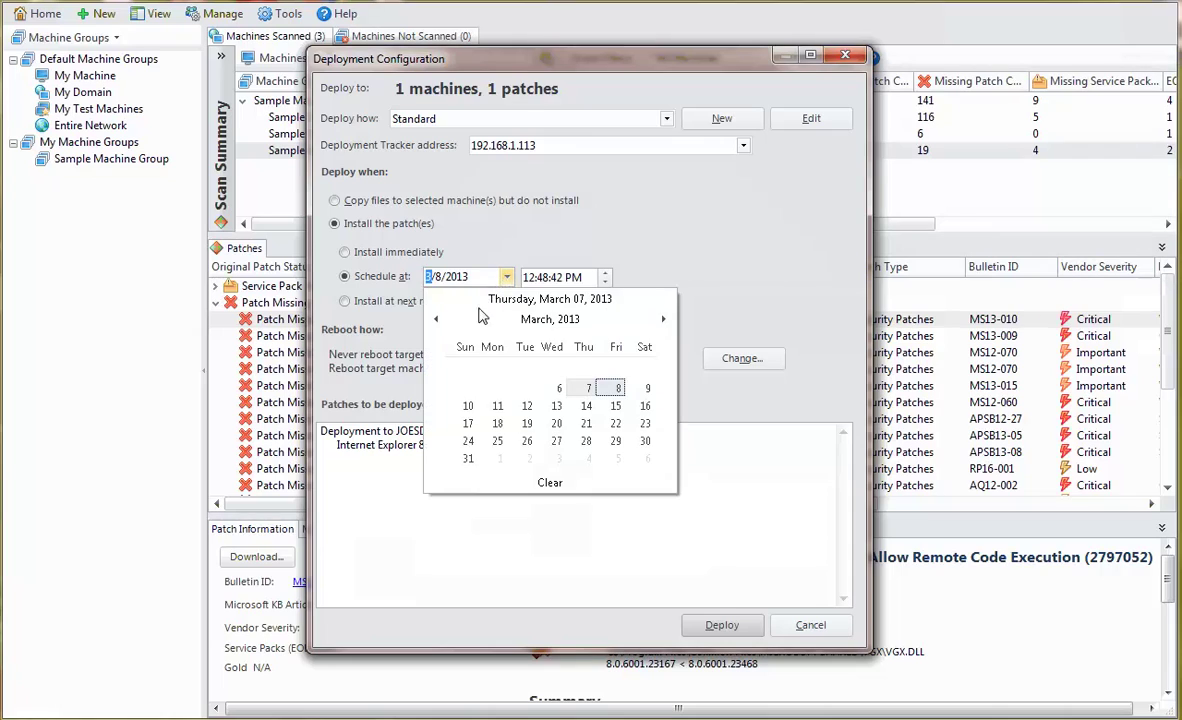
{"action": "left_click", "coordinate": [467, 406]}
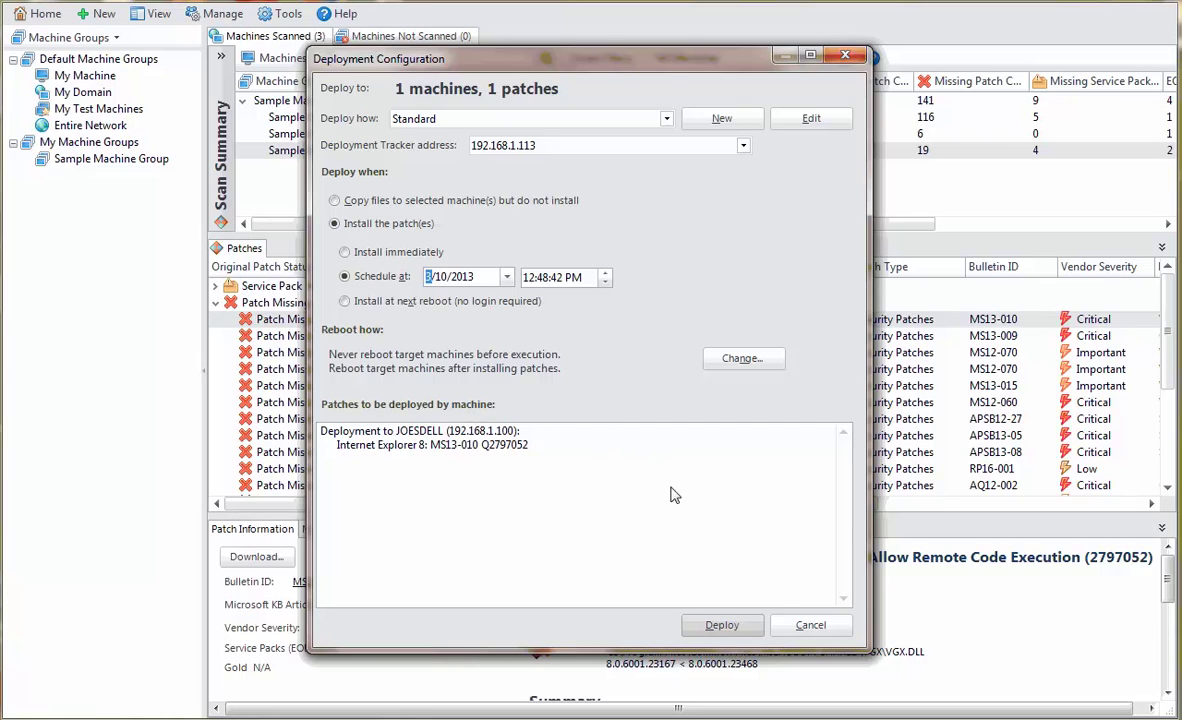
{"action": "left_click", "coordinate": [720, 625]}
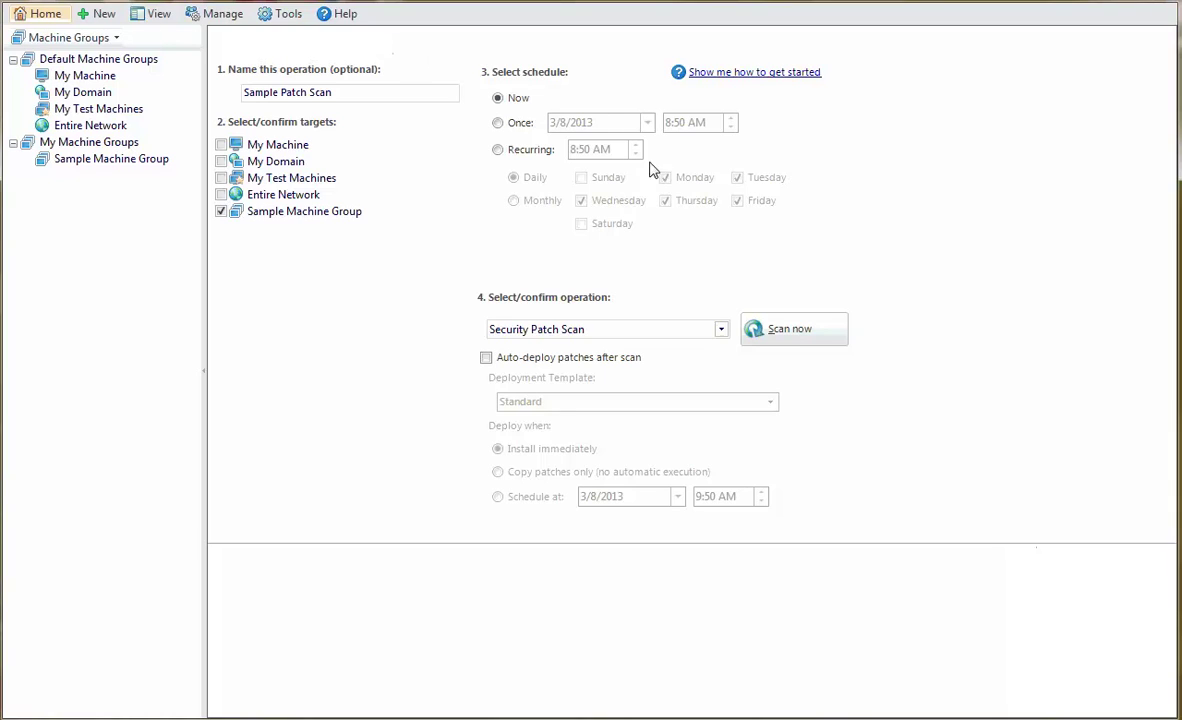
Run a Full Asset Scan on the Sample Machine Group and close the completed scan.
{"action": "left_click", "coordinate": [720, 331]}
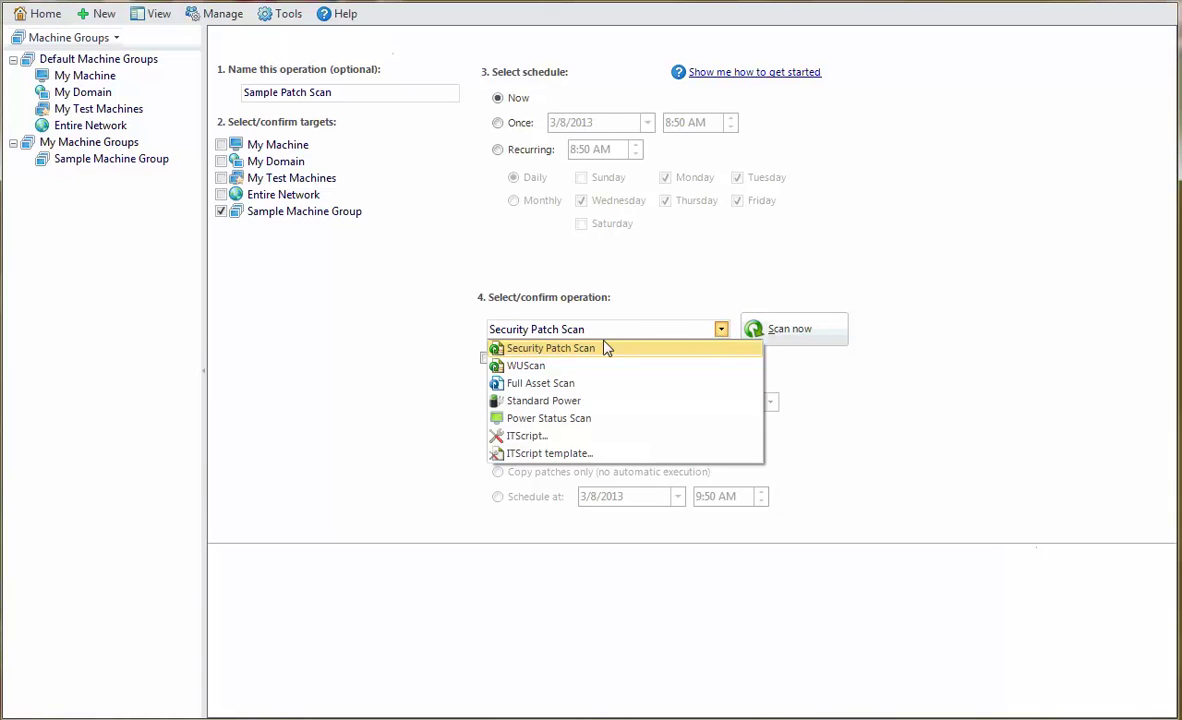
{"action": "left_click", "coordinate": [549, 388]}
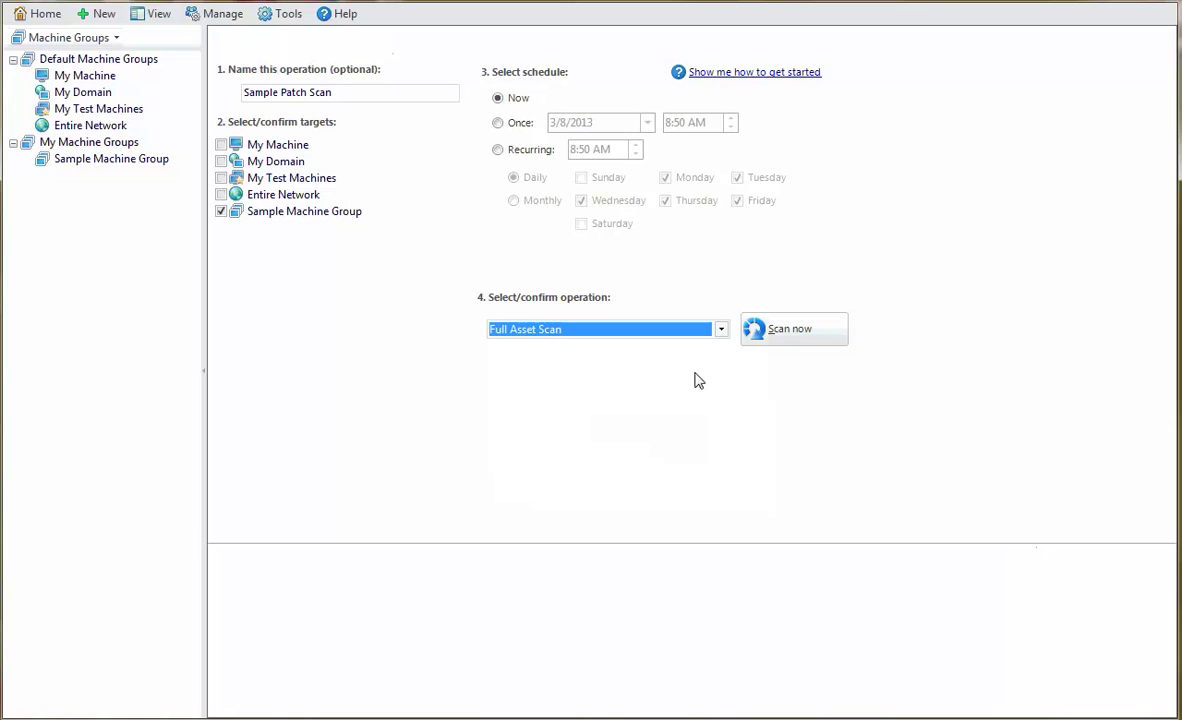
{"action": "left_click", "coordinate": [772, 330]}
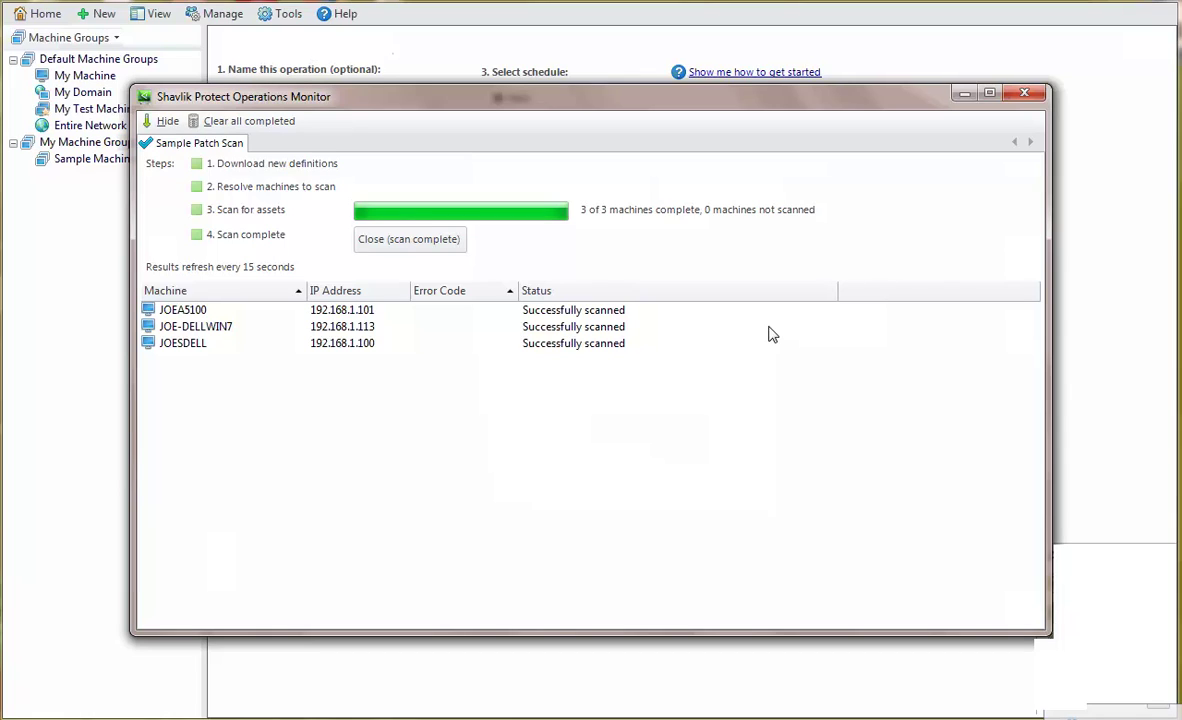
{"action": "left_click", "coordinate": [407, 246]}
Open the machine view and examine the list of software assets found on JOE-DELLWIN7.
{"action": "left_click", "coordinate": [154, 15]}
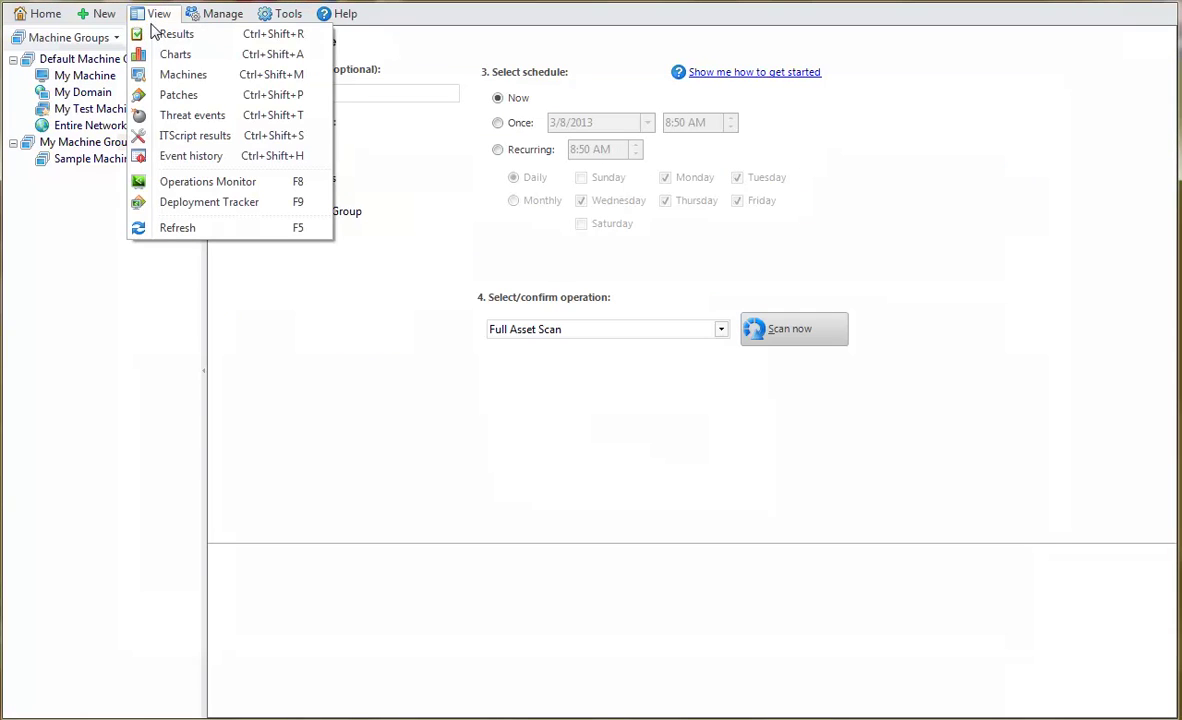
{"action": "left_click", "coordinate": [152, 74]}
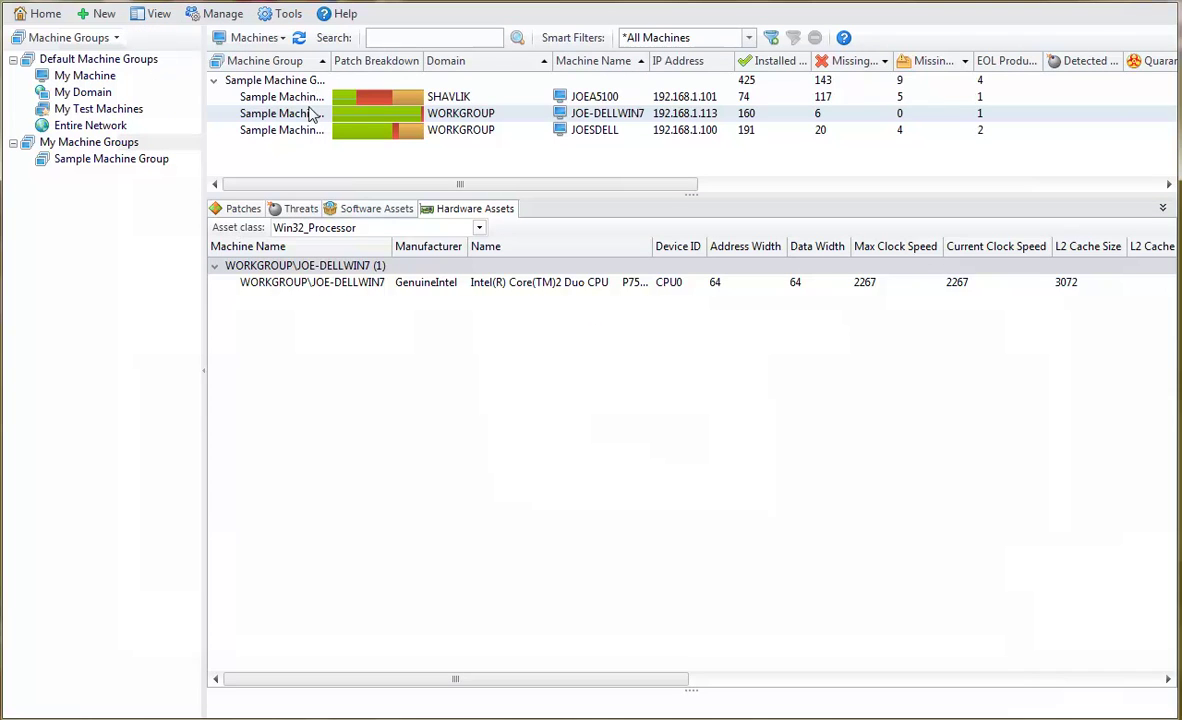
{"action": "left_click", "coordinate": [345, 207]}
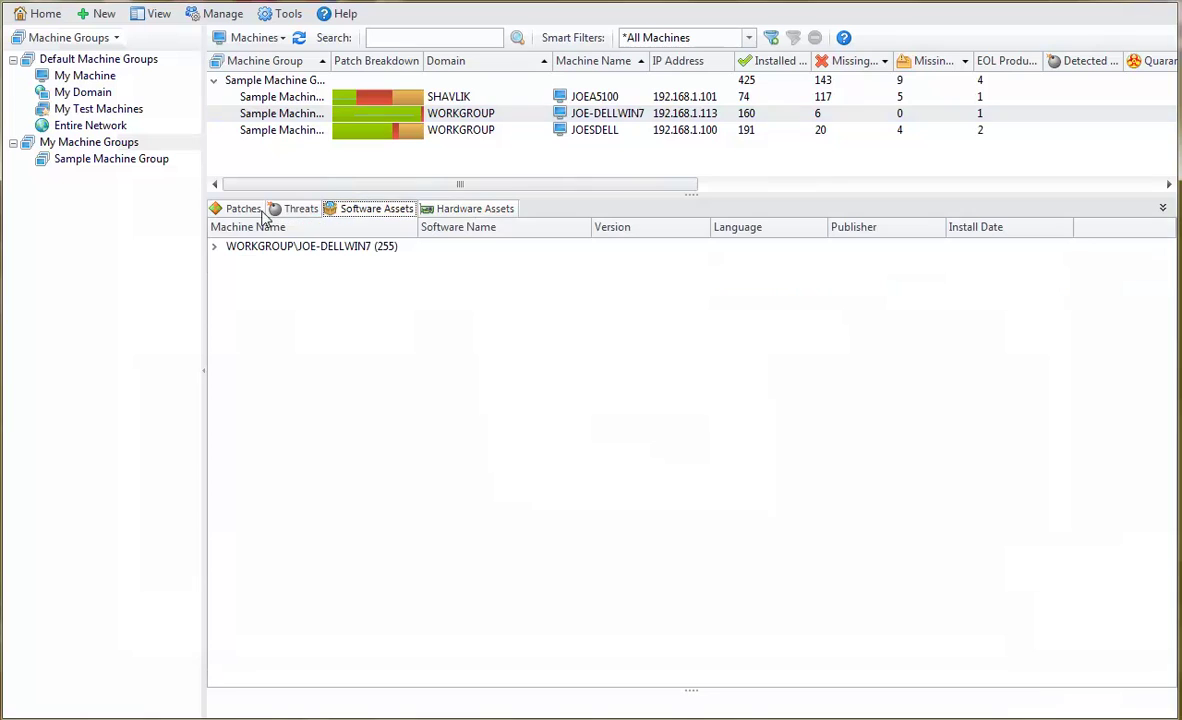
{"action": "left_click", "coordinate": [216, 249]}
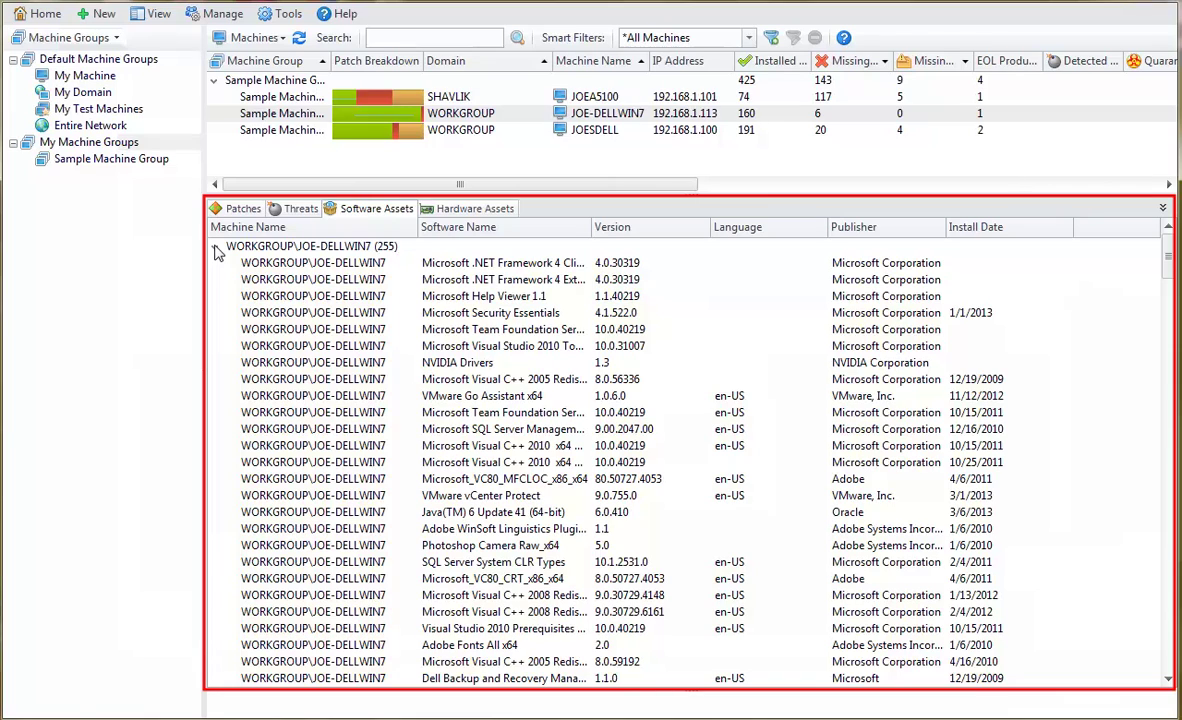
Examine the hardware assets of JOE-DELLWIN7 for the Win32_PhysicalMemory asset class.
{"action": "left_click", "coordinate": [466, 212]}
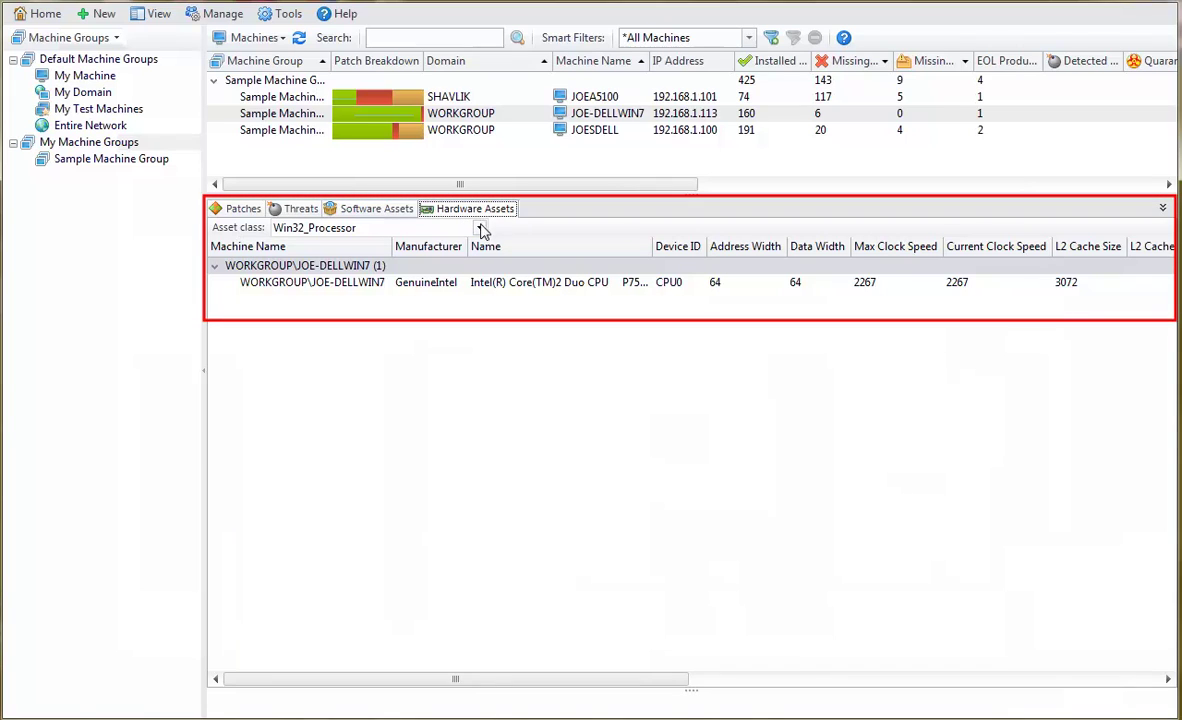
{"action": "left_click", "coordinate": [479, 228]}
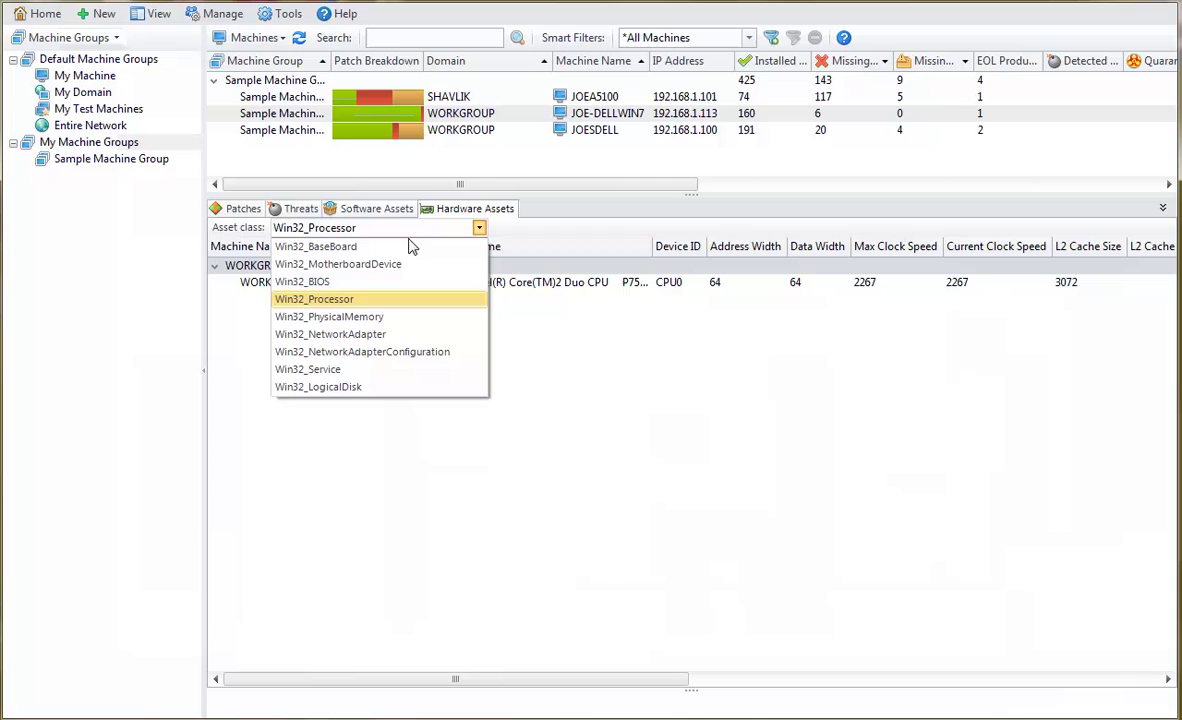
{"action": "left_click", "coordinate": [345, 316]}
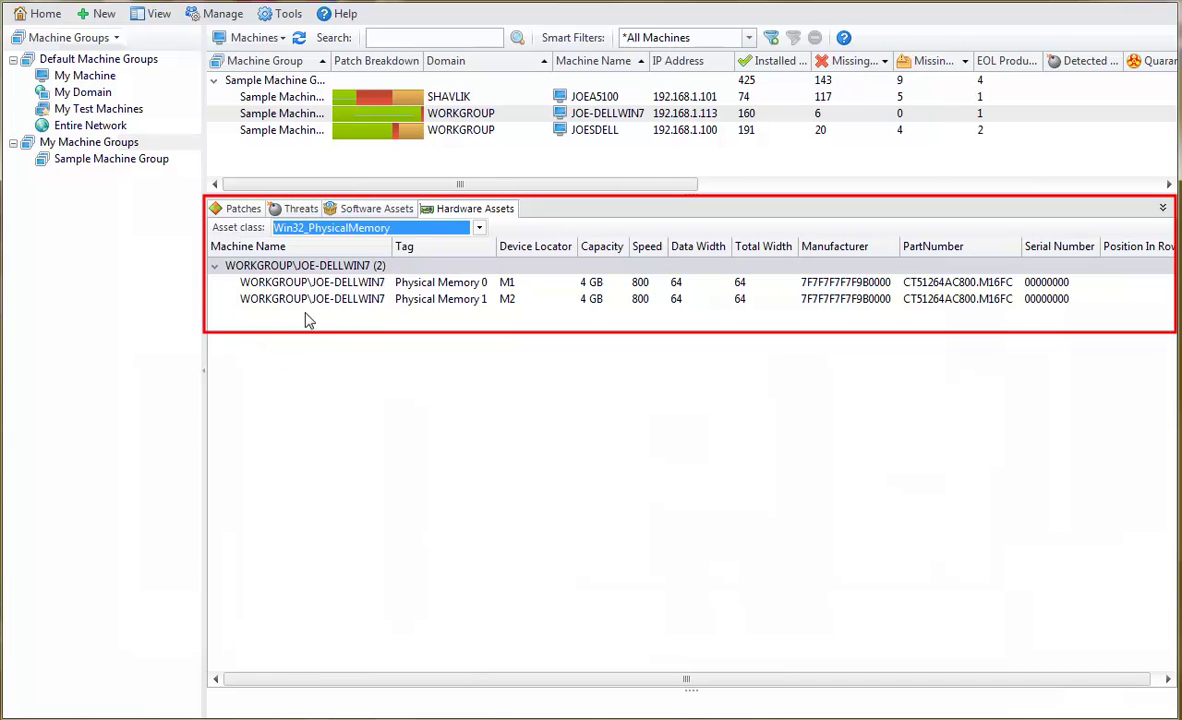
Run a Power Status Scan on the Sample Machine Group from the home page and view its complete results.
{"action": "left_click", "coordinate": [42, 15]}
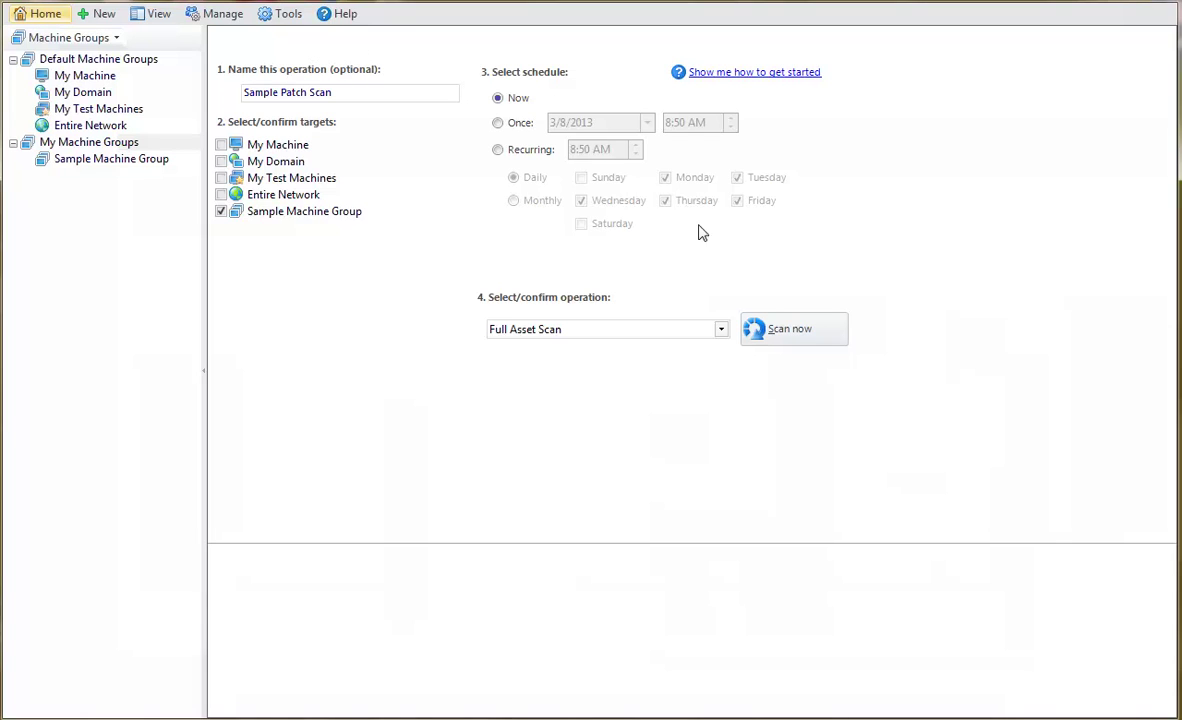
{"action": "left_click", "coordinate": [721, 330]}
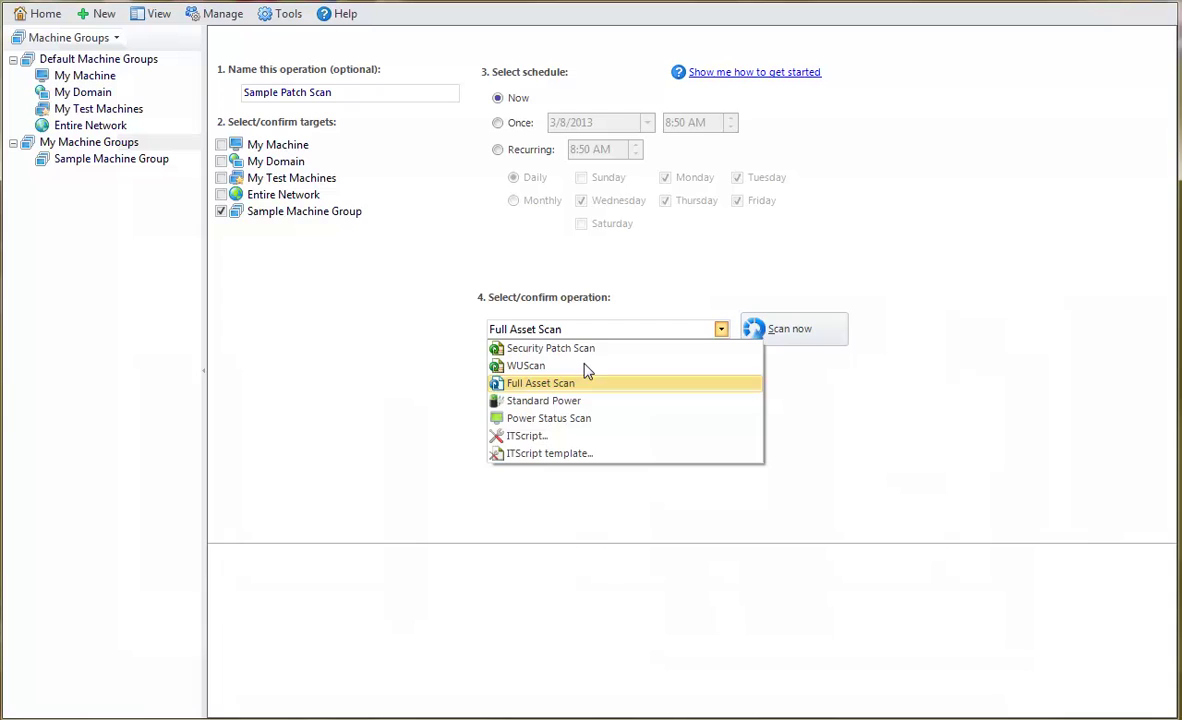
{"action": "left_click", "coordinate": [559, 419]}
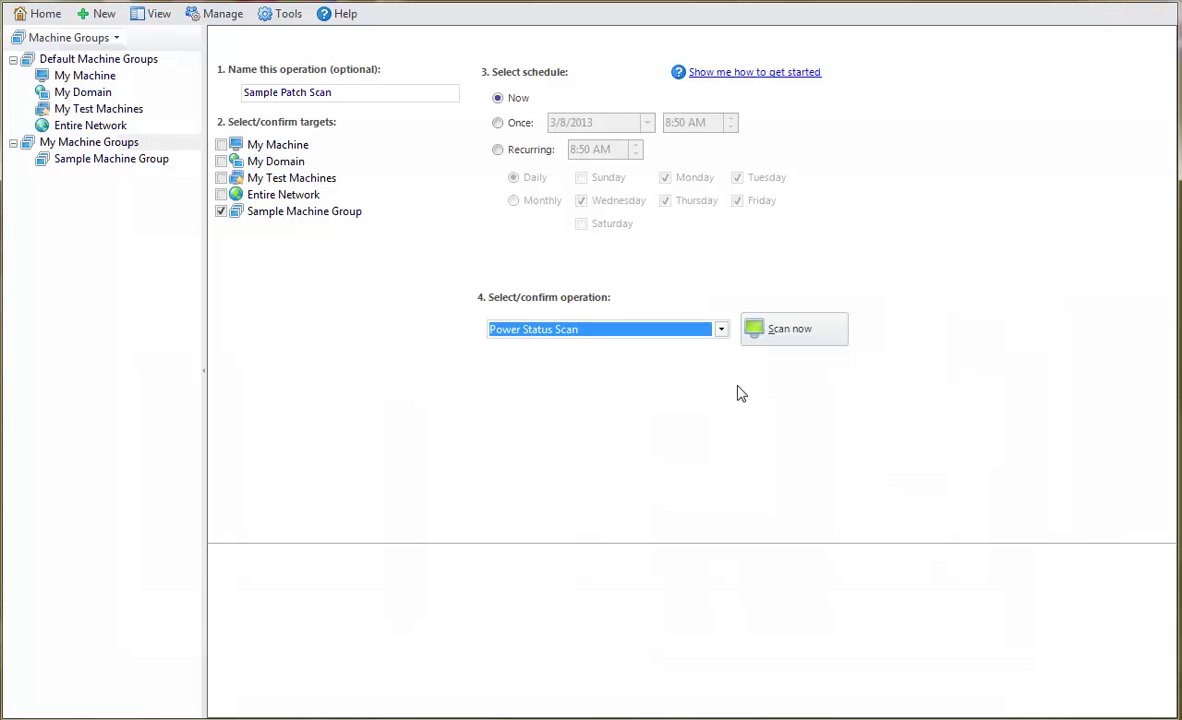
{"action": "left_click", "coordinate": [773, 338]}
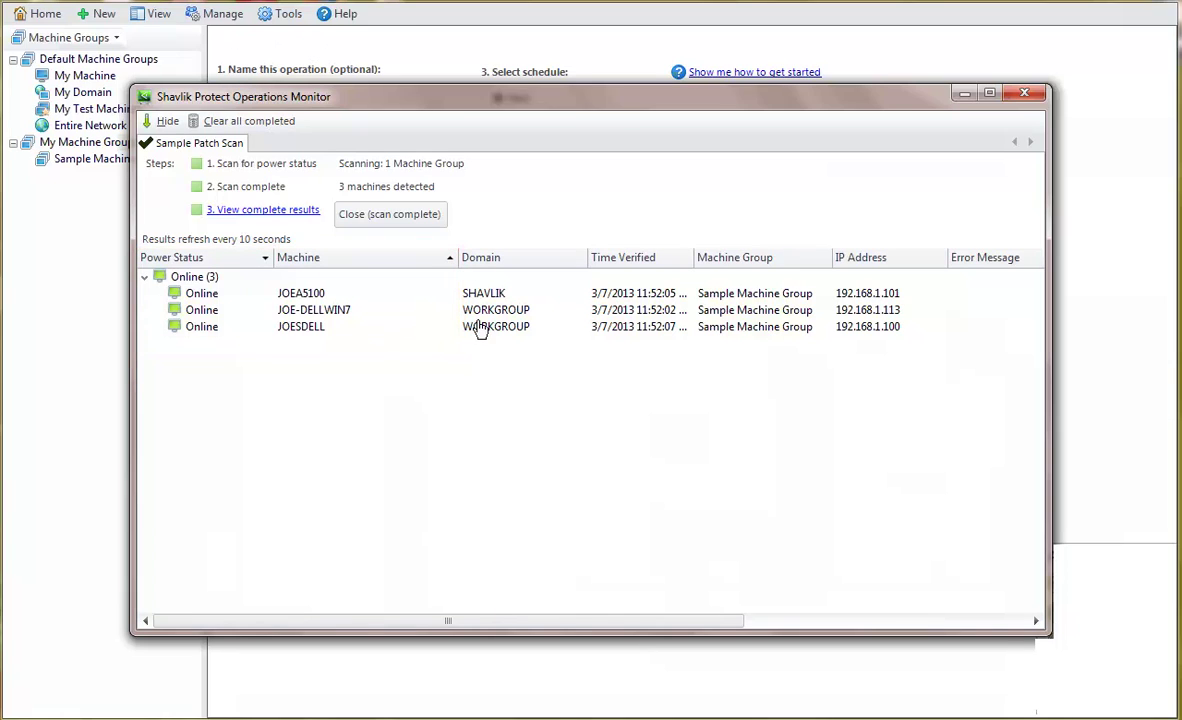
{"action": "left_click", "coordinate": [247, 211]}
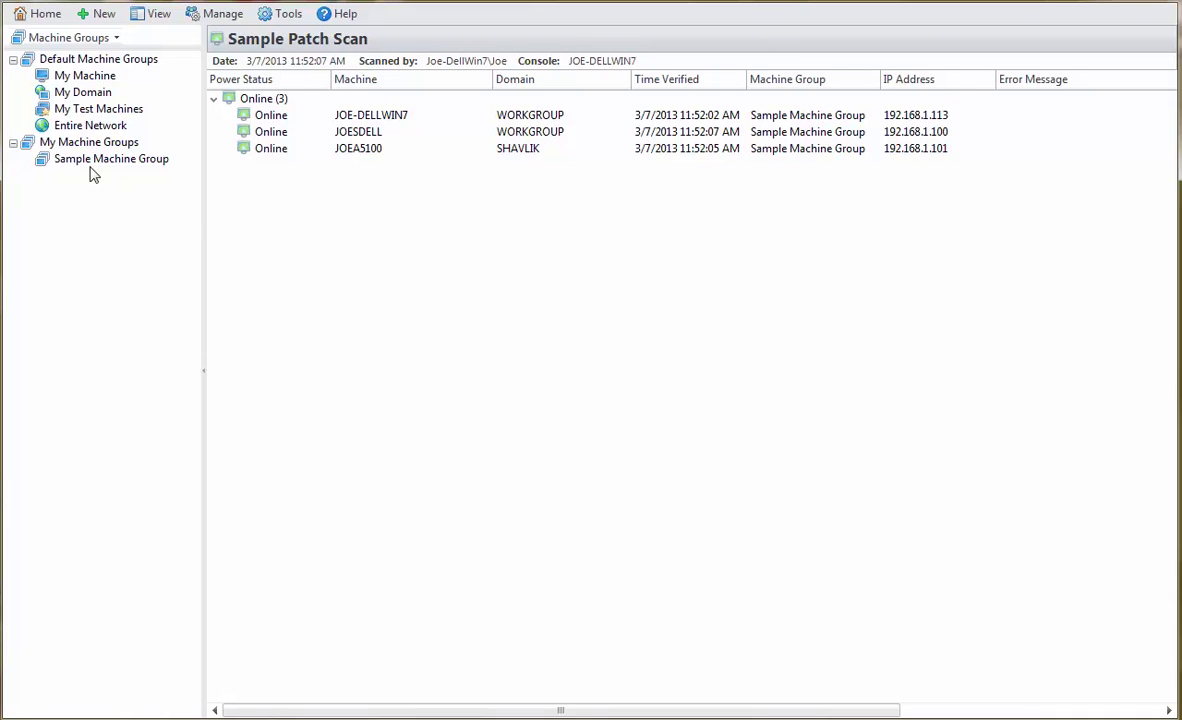
Return to the home page and run the GetRebootTime ITScript on the Sample Machine Group.
{"action": "left_click", "coordinate": [36, 21]}
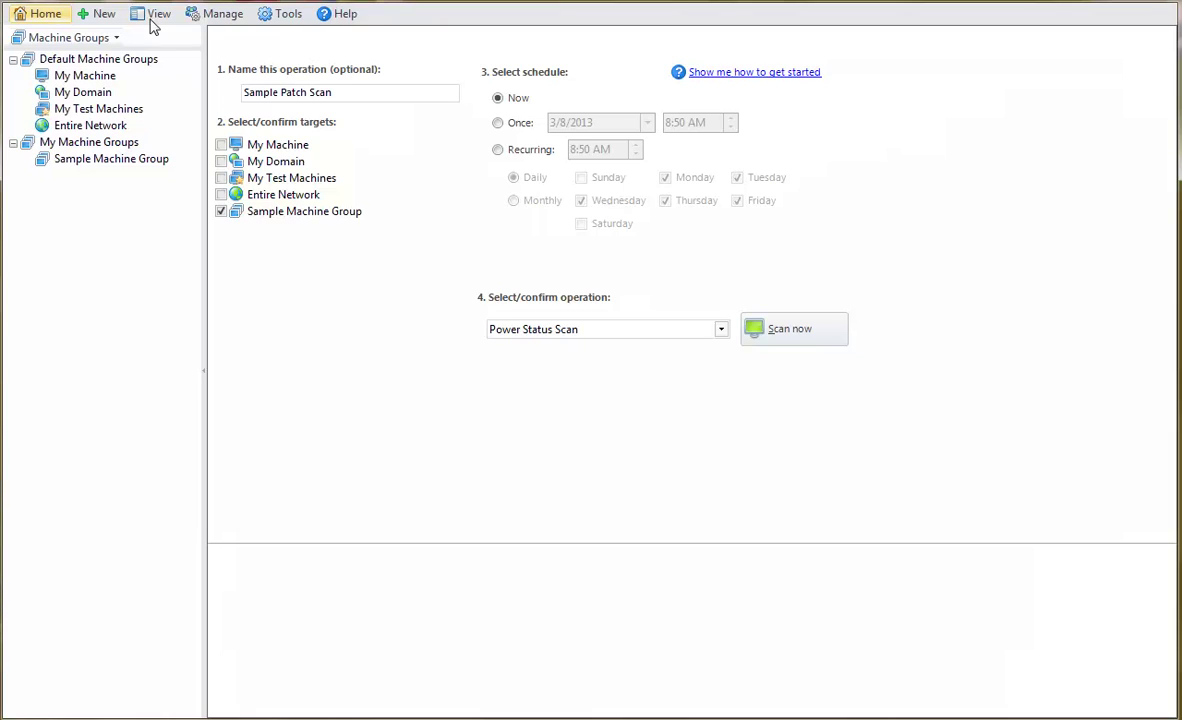
{"action": "left_click", "coordinate": [721, 329]}
{"action": "left_click", "coordinate": [541, 440]}
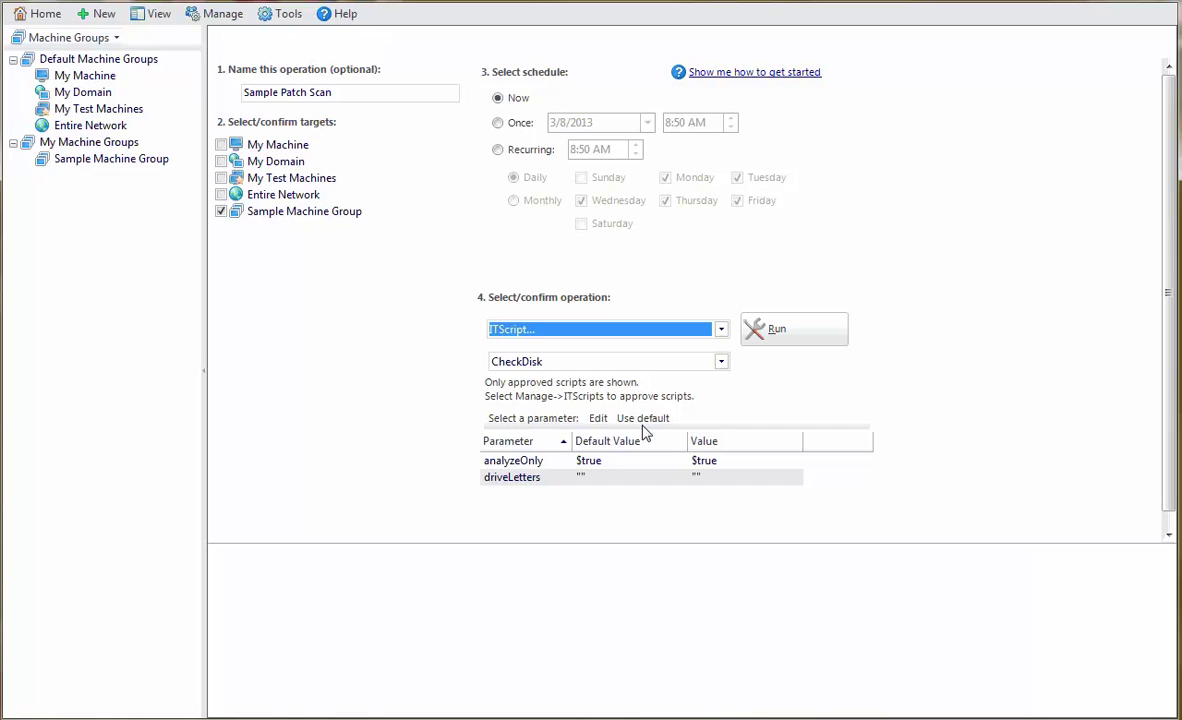
{"action": "left_click", "coordinate": [721, 362]}
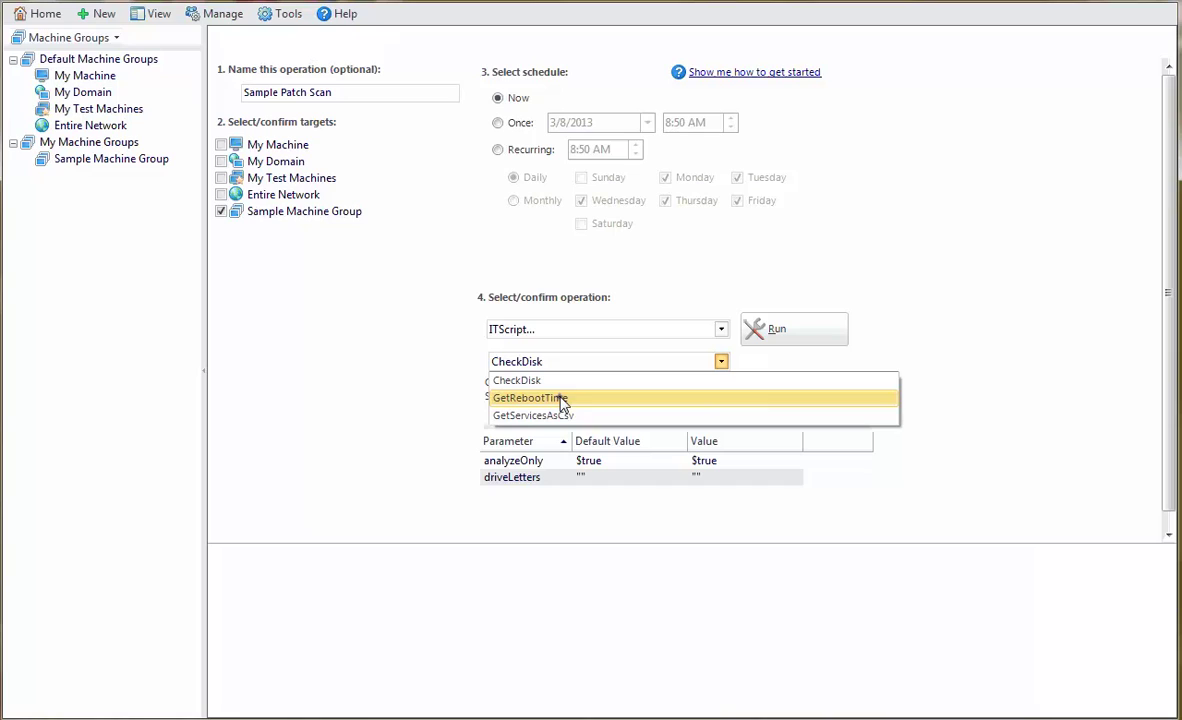
{"action": "left_click", "coordinate": [562, 399]}
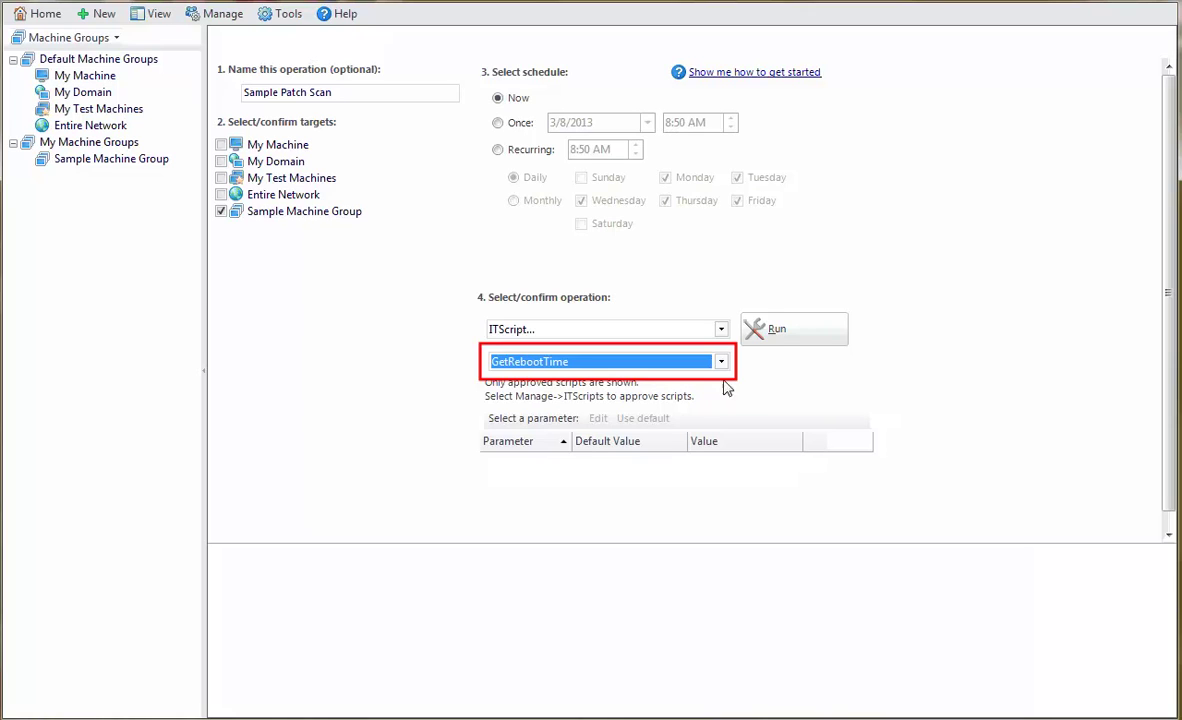
{"action": "left_click", "coordinate": [779, 332]}
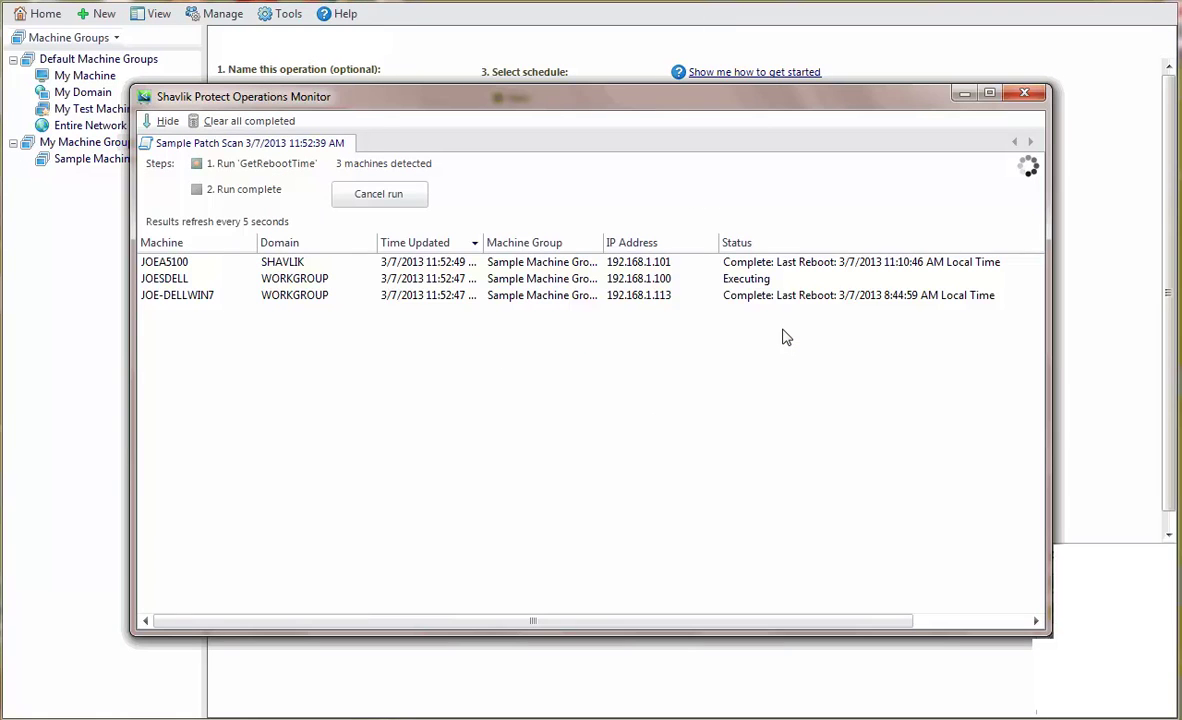